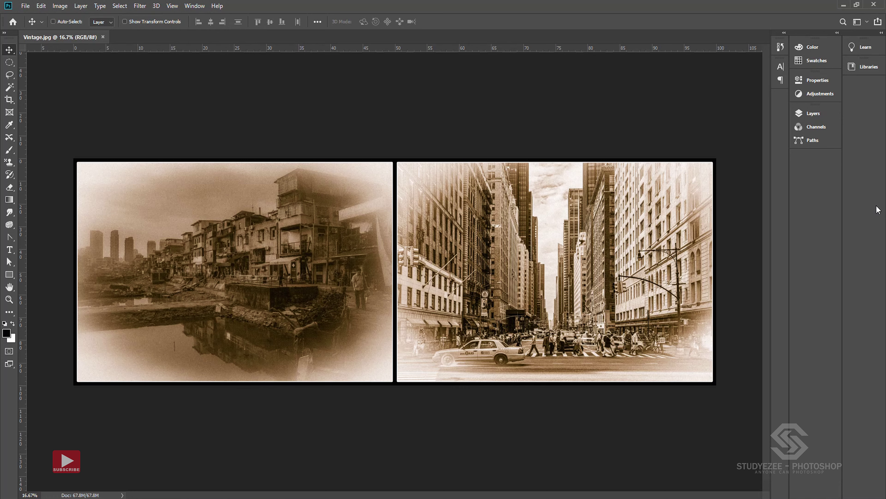
# Select the architecture-1853552, portrait-4820888 and xiamen-824233 photos together and open all three
pyautogui.hotkey('ctrl', '0')
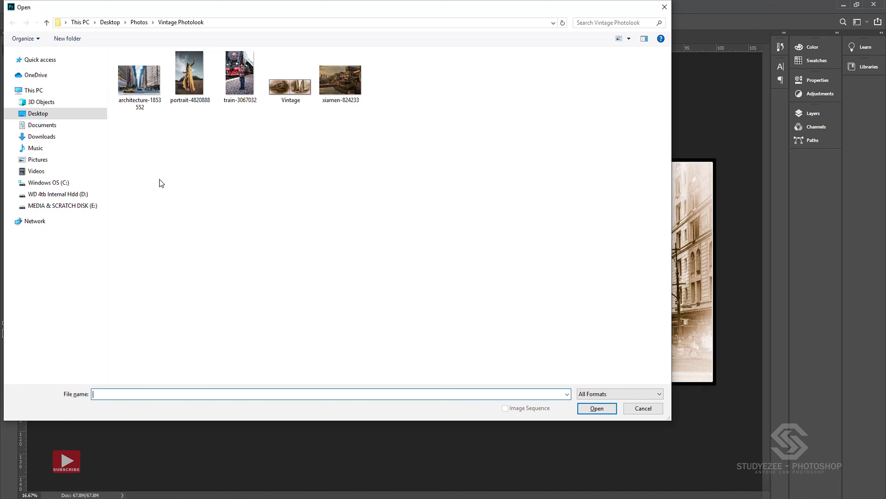
pyautogui.click(131, 79)
pyautogui.keyDown('ctrl'); pyautogui.click(190, 75); pyautogui.keyUp('ctrl')
pyautogui.keyDown('ctrl'); pyautogui.click(347, 98); pyautogui.keyUp('ctrl')
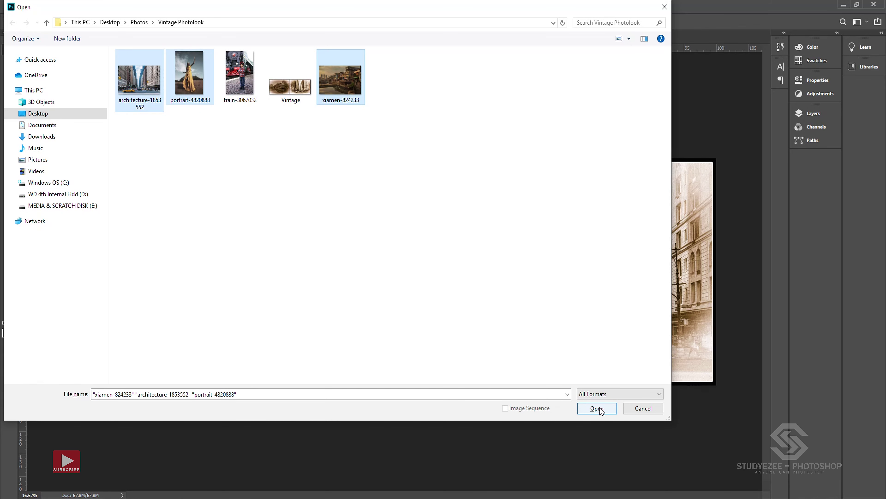
pyautogui.click(597, 408)
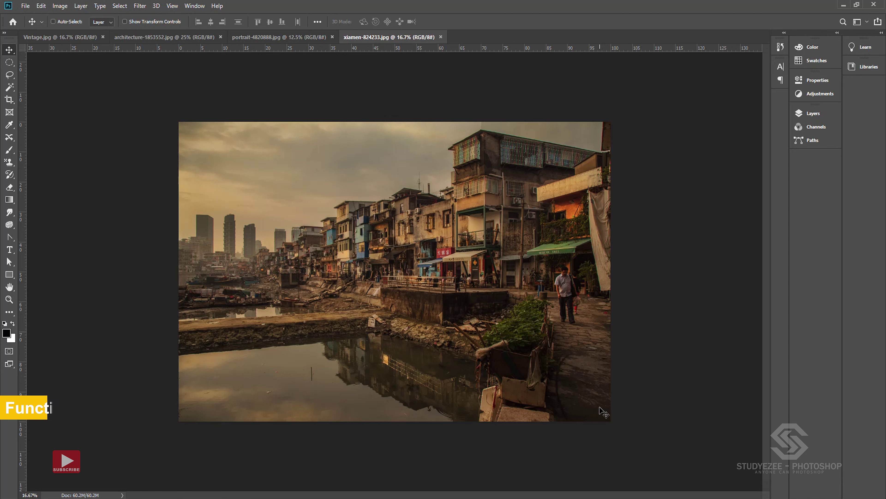
# Convert the xiamen Background layer to a smart object and launch the Camera Raw Filter on it
pyautogui.press('F7')
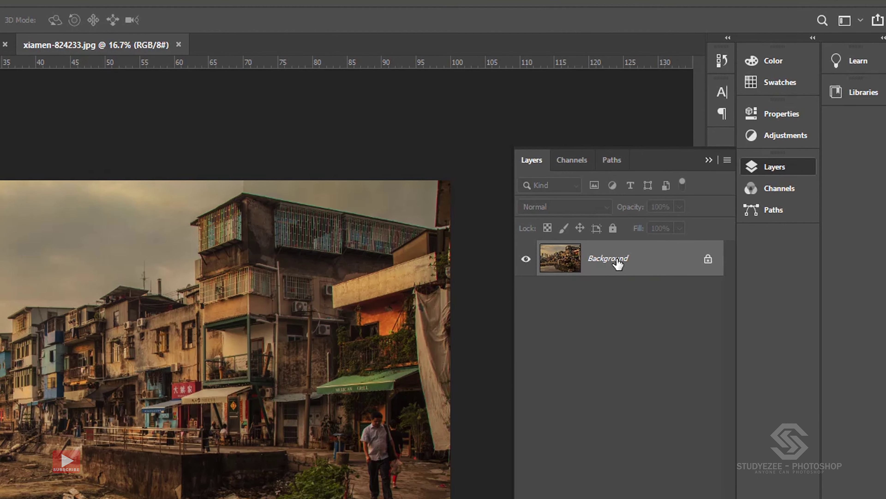
pyautogui.rightClick(617, 264)
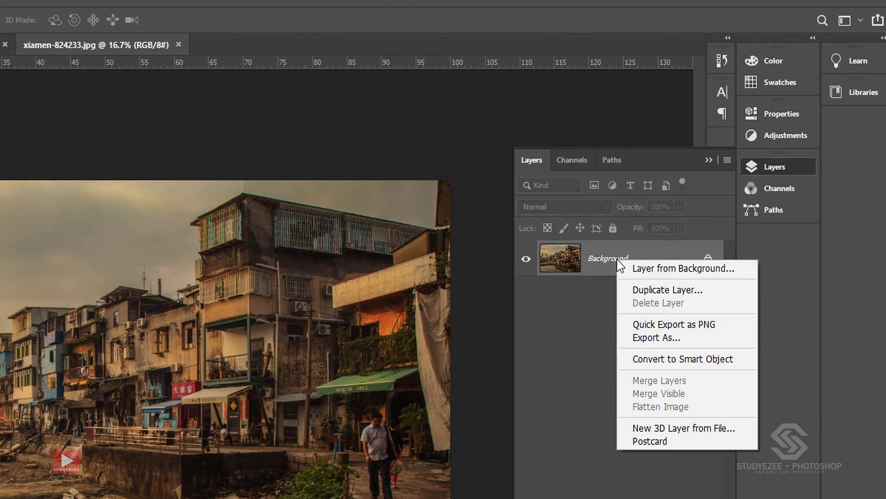
pyautogui.click(649, 360)
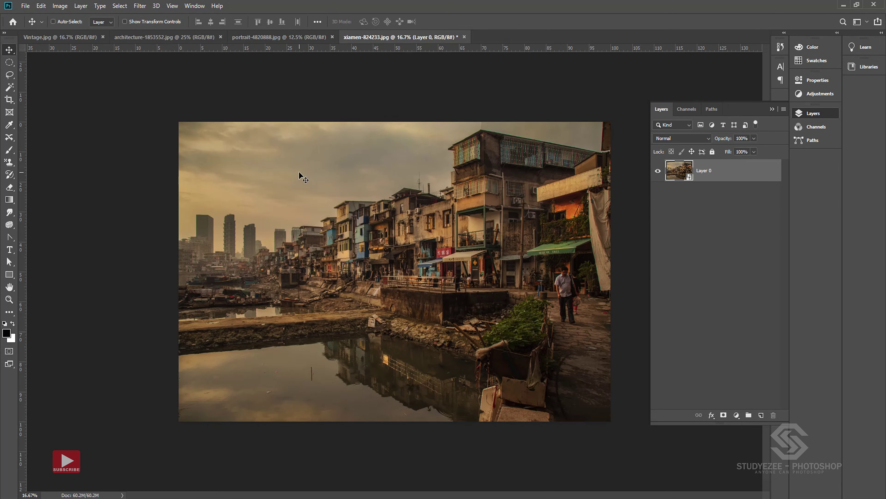
pyautogui.click(140, 5)
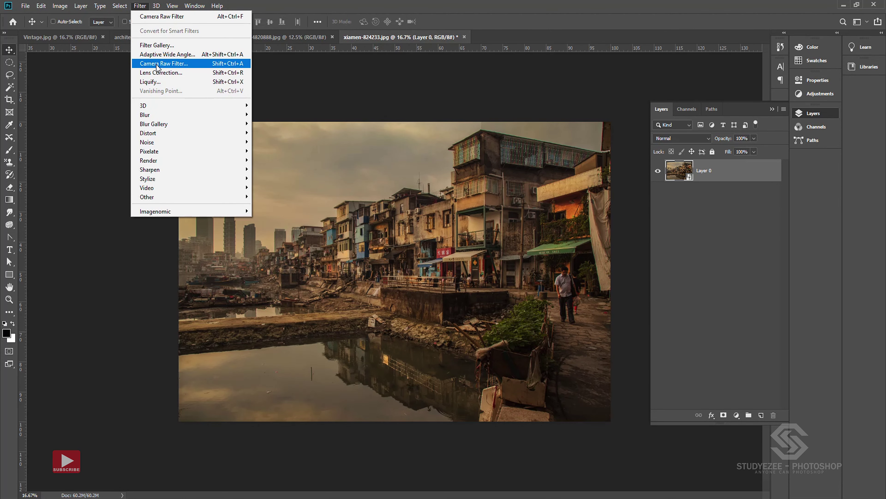
pyautogui.click(158, 65)
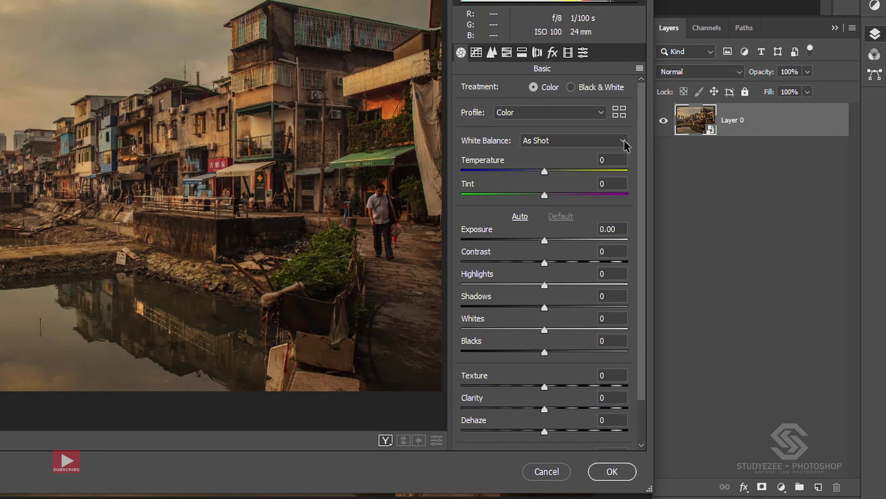
# Set Camera Raw treatment to Black & White with B&W Mix Reds +100 and Greens -100
pyautogui.click(571, 87)
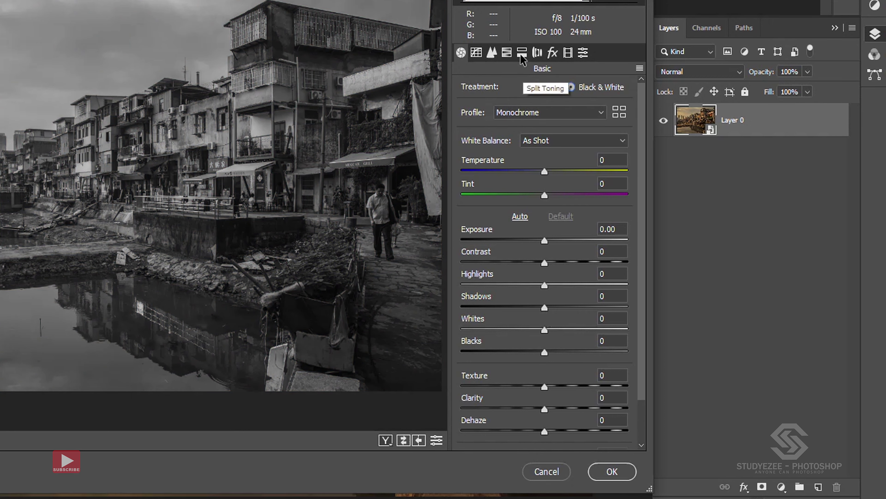
pyautogui.click(508, 52)
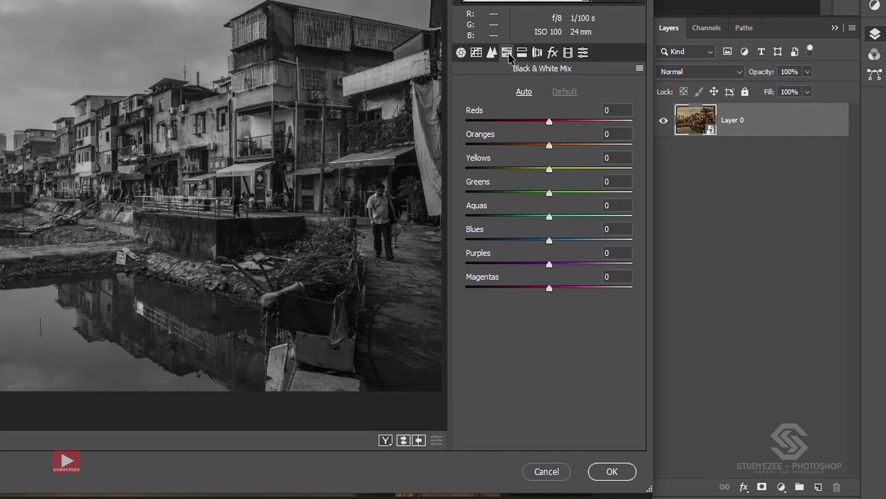
pyautogui.moveTo(550, 122); pyautogui.dragTo(640, 126)
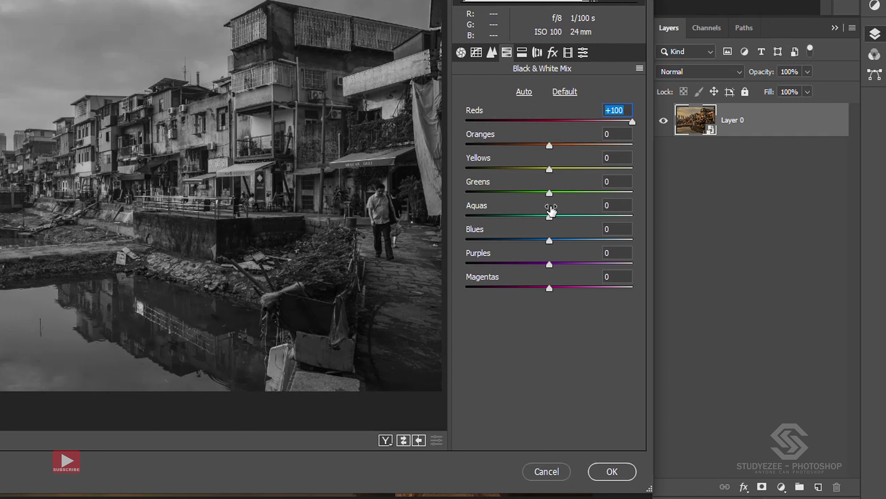
pyautogui.moveTo(549, 192); pyautogui.dragTo(454, 202)
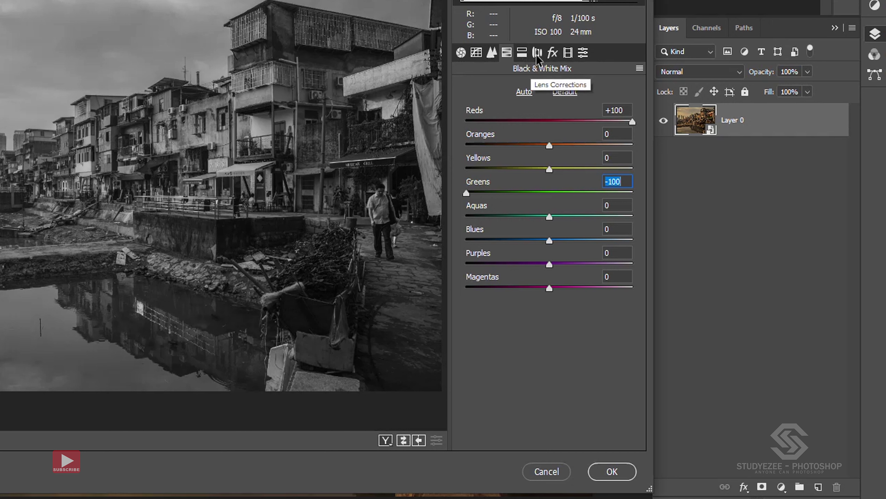
pyautogui.click(522, 54)
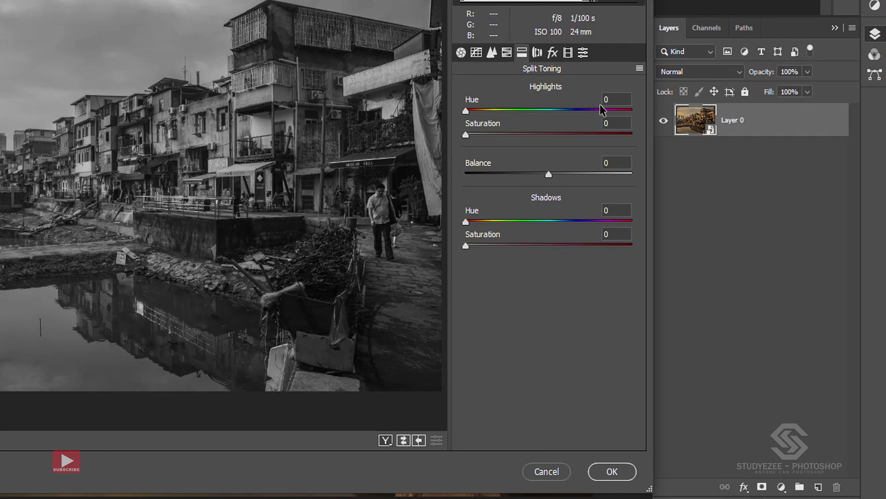
# Enter split toning Highlights Hue 40, Saturation 20 and Shadows Hue 45, Saturation 50
pyautogui.click(611, 99)
pyautogui.write('40')
pyautogui.write('20')
pyautogui.press('Tab')
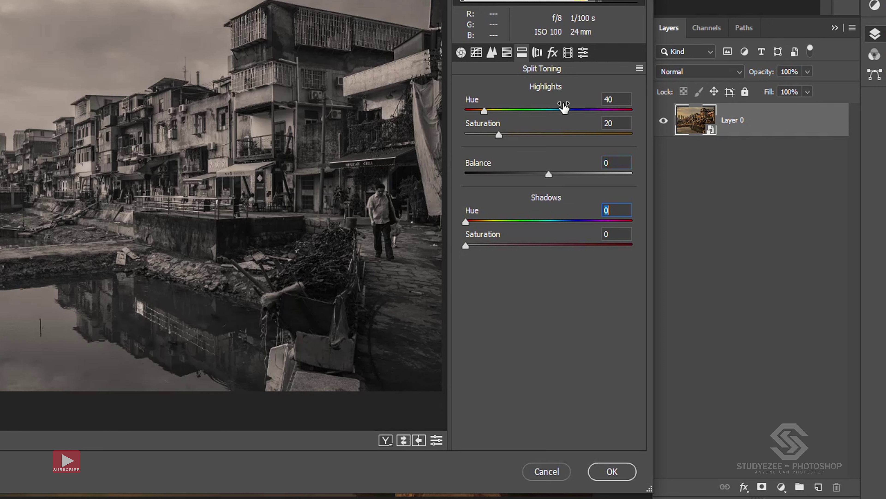
pyautogui.write('45')
pyautogui.write('50')
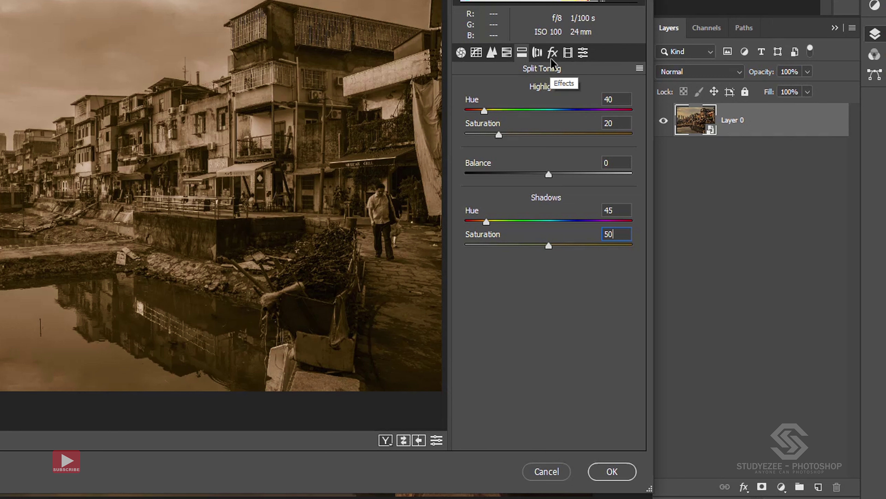
# In Effects, set Grain Amount, Size and Roughness to 50 and Post Crop Vignetting Amount to 72
pyautogui.click(552, 53)
pyautogui.click(617, 103)
pyautogui.write('50')
pyautogui.click(597, 129)
pyautogui.write('50')
pyautogui.press('Tab')
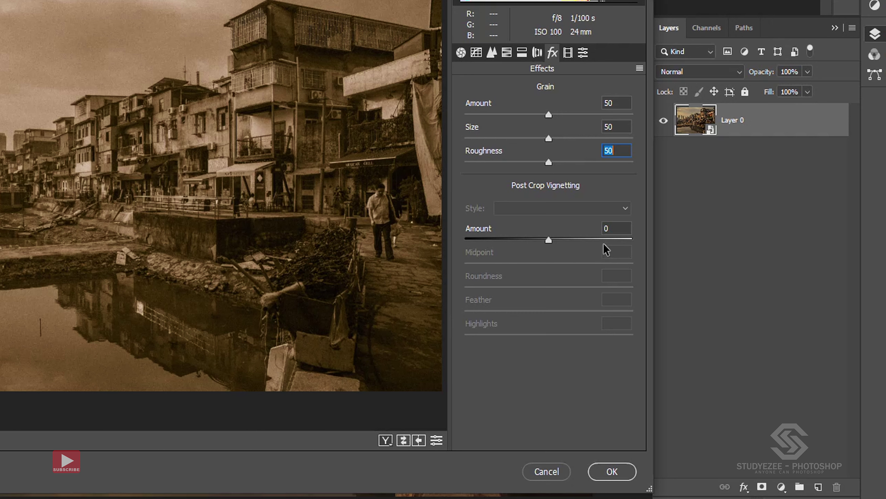
pyautogui.click(620, 228)
pyautogui.write('7')
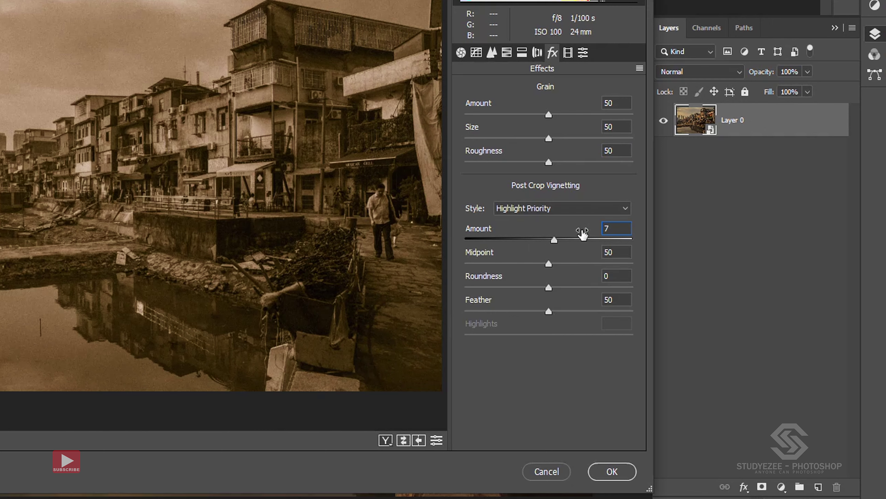
pyautogui.write('2')
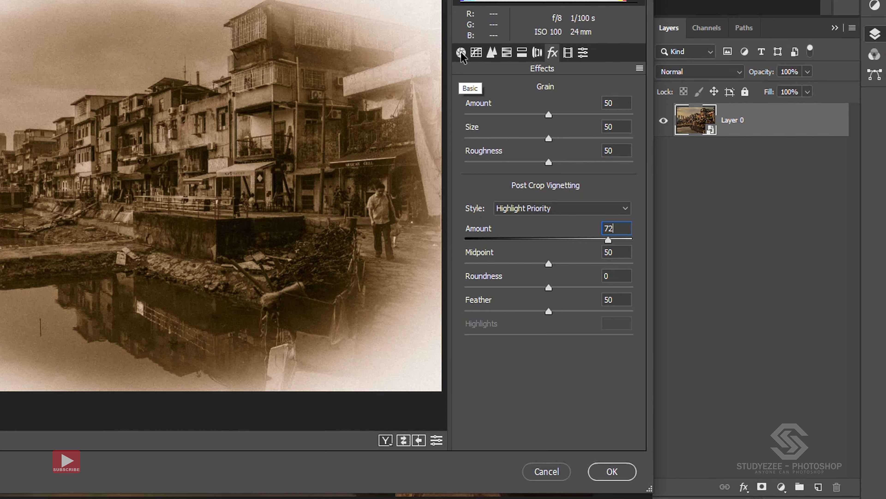
# In the Basic panel, set Highlights to +30, Shadows to +10 and Clarity to -50
pyautogui.click(460, 53)
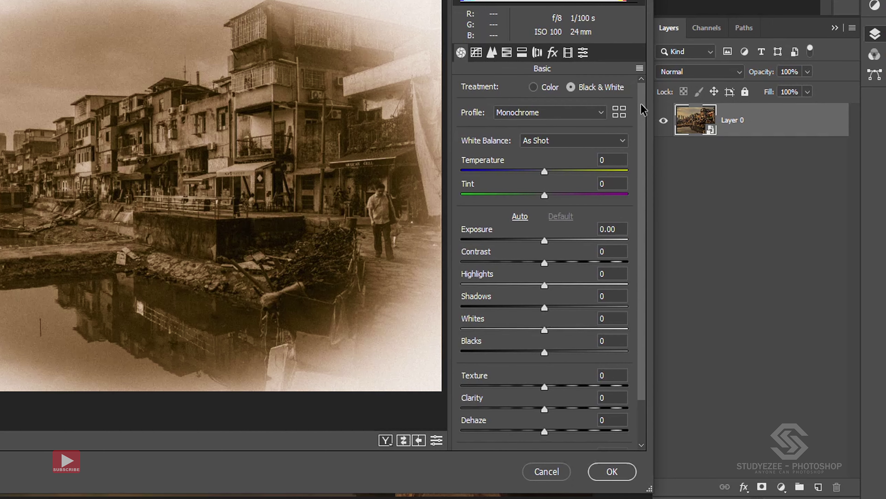
pyautogui.moveTo(641, 104); pyautogui.dragTo(649, 158)
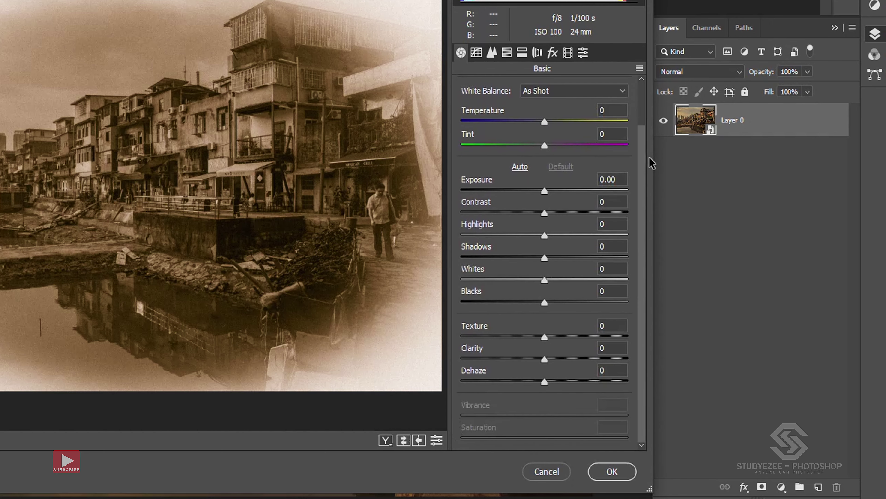
pyautogui.click(613, 225)
pyautogui.write('30')
pyautogui.press('Tab')
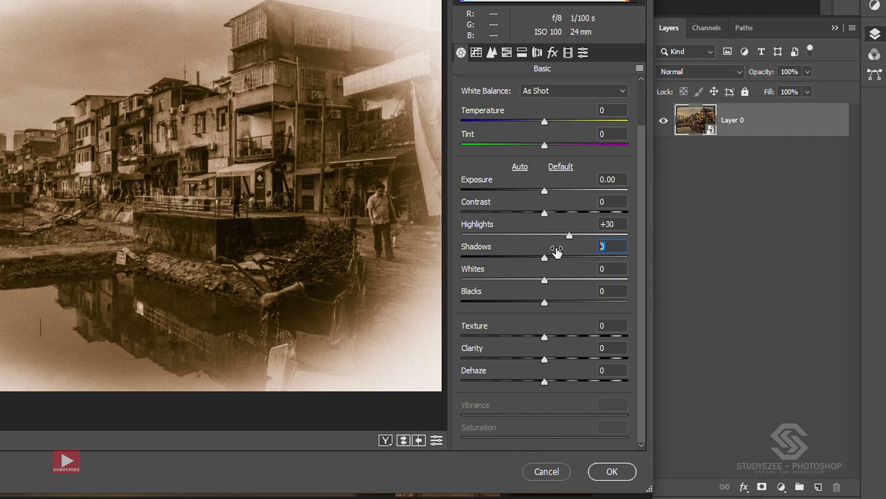
pyautogui.write('10')
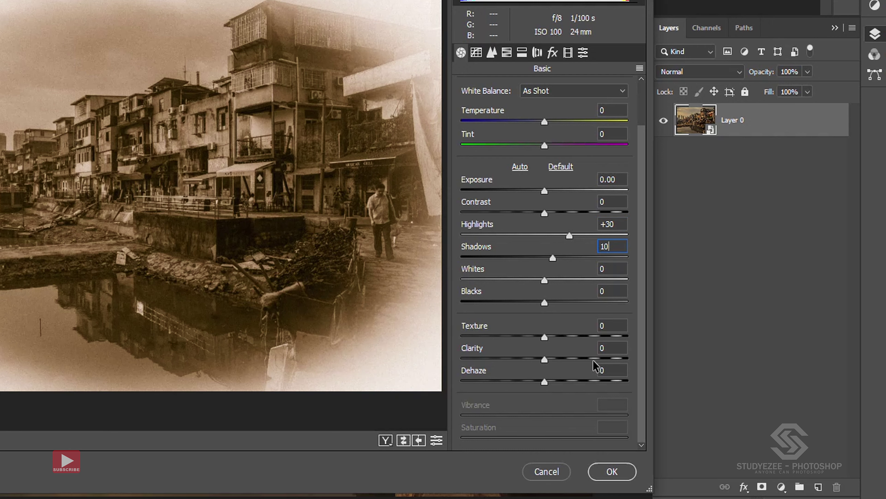
pyautogui.click(621, 347)
pyautogui.write('-50')
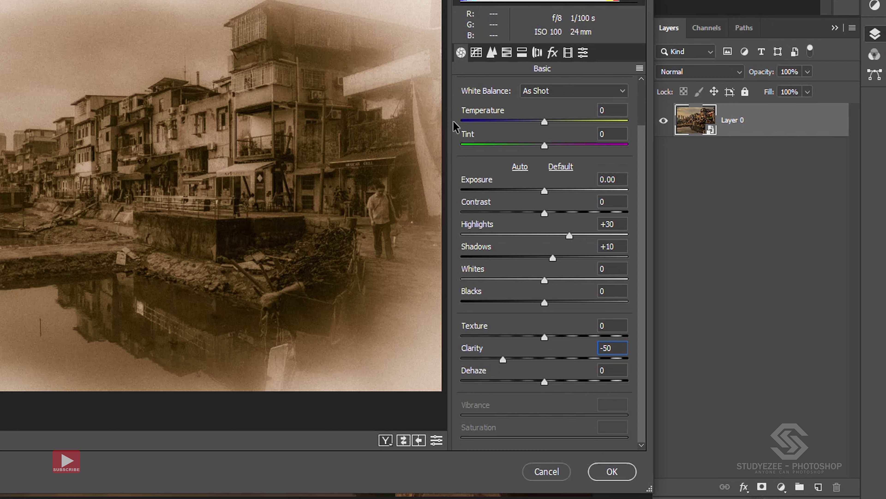
# Save the current settings as the 'Vintage old School Effect' preset and apply the filter
pyautogui.click(584, 52)
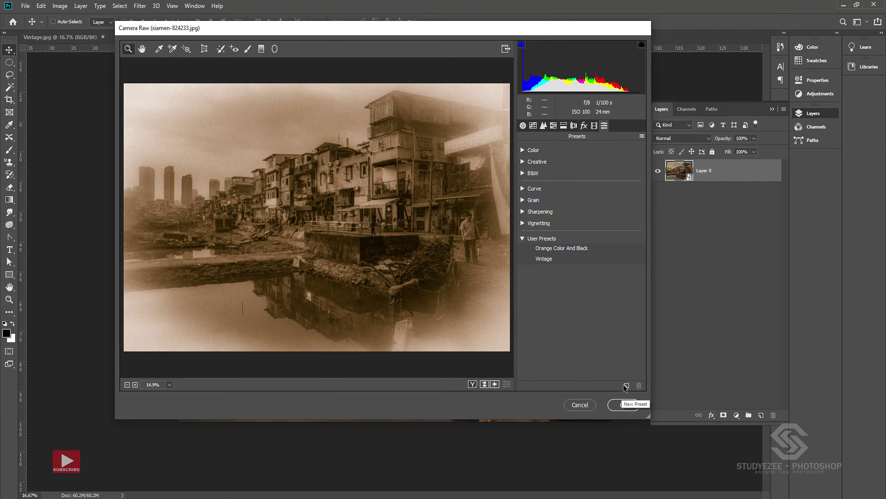
pyautogui.click(626, 385)
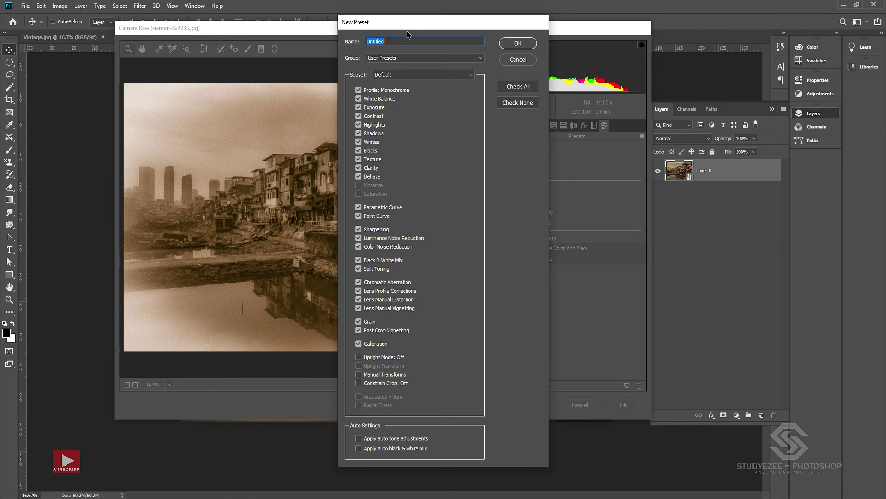
pyautogui.moveTo(409, 25)
pyautogui.mouseDown()
pyautogui.moveTo(393, 46)
pyautogui.moveTo(399, 29)
pyautogui.mouseUp()
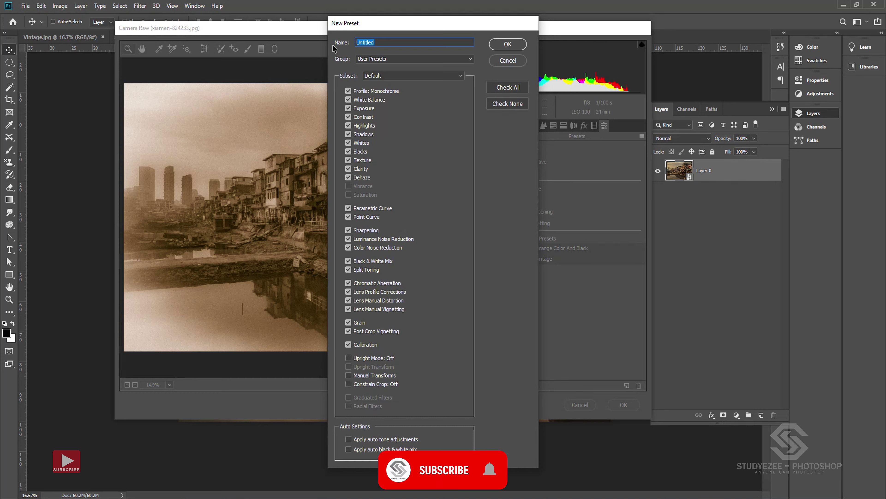
pyautogui.write('Vintage old School Effect')
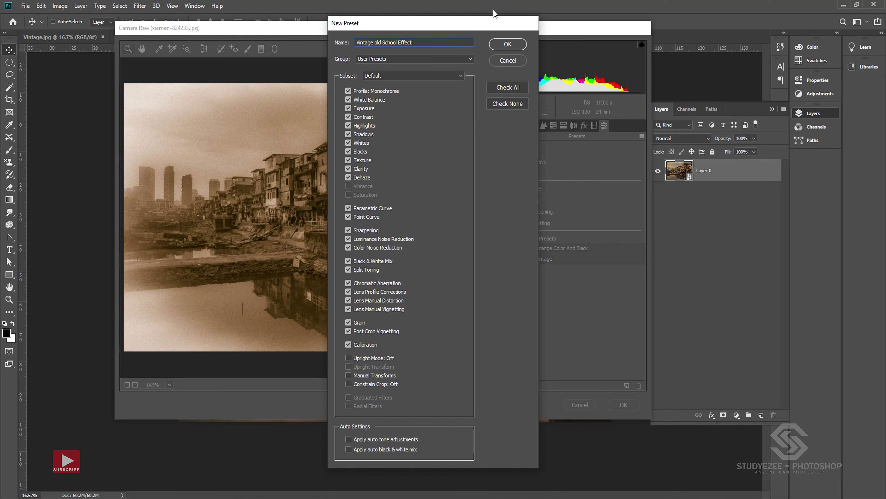
pyautogui.click(512, 45)
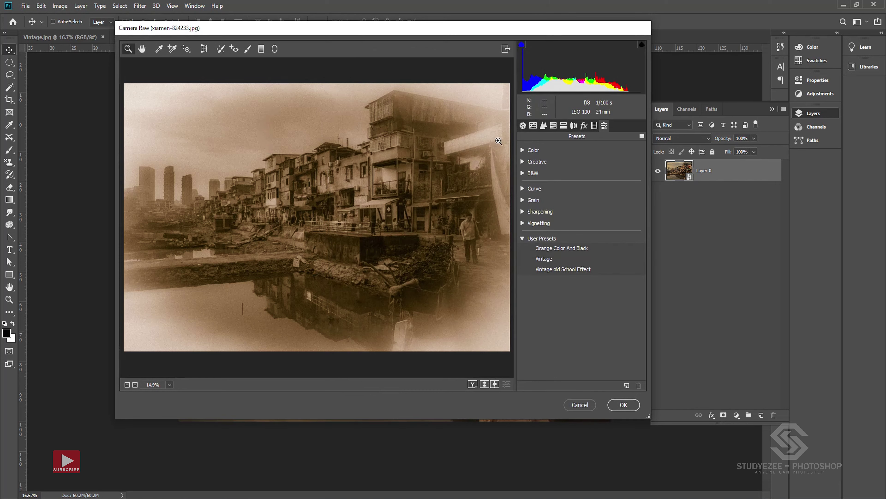
pyautogui.click(619, 406)
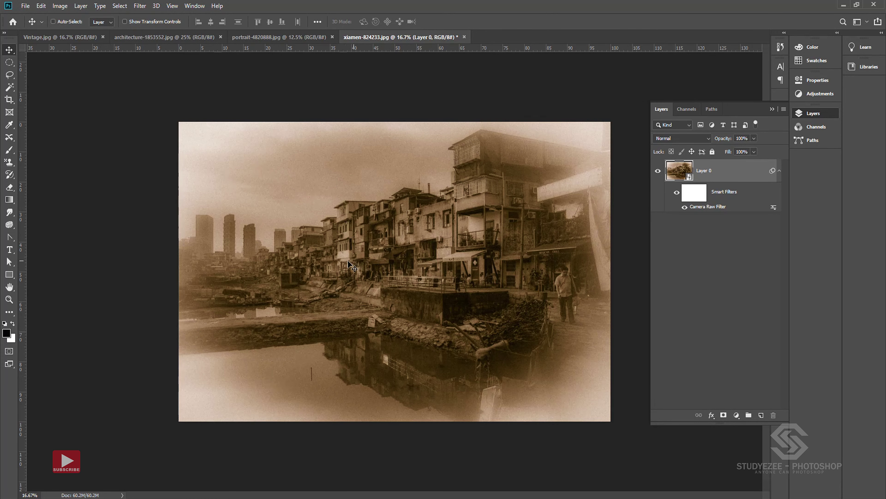
# Convert the portrait photo's Background layer to a smart object and launch the Camera Raw Filter
pyautogui.click(254, 38)
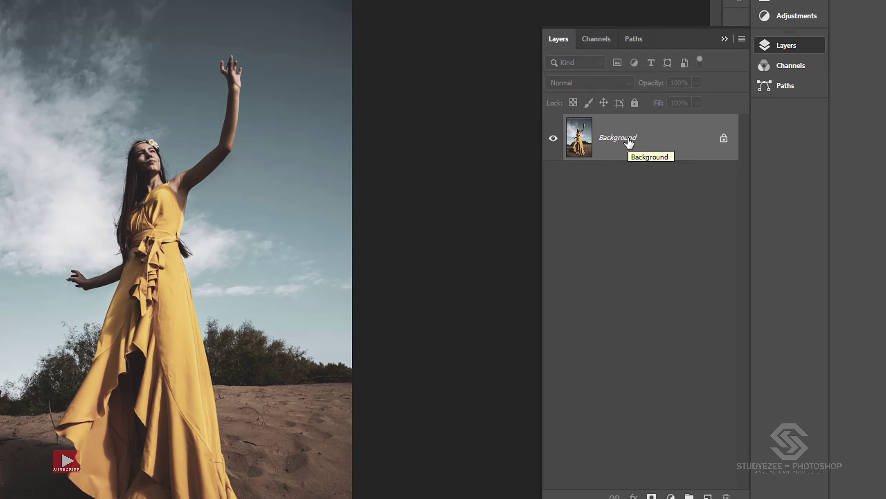
pyautogui.rightClick(708, 178)
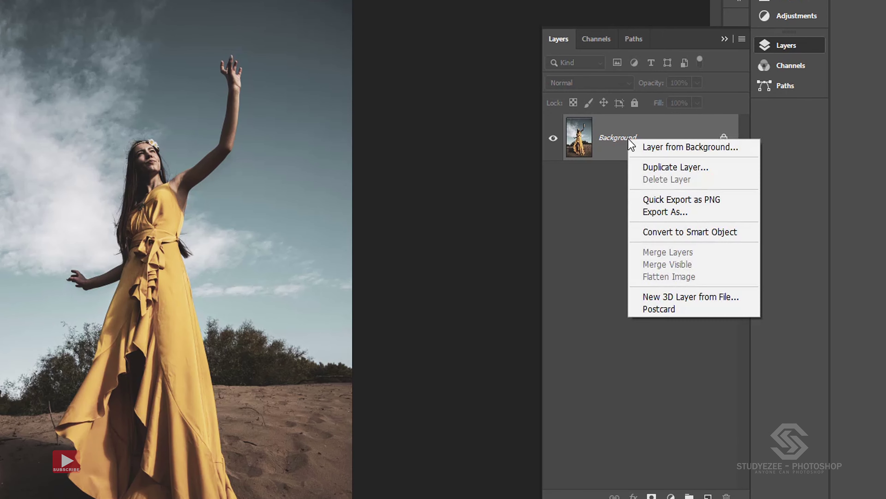
pyautogui.click(677, 232)
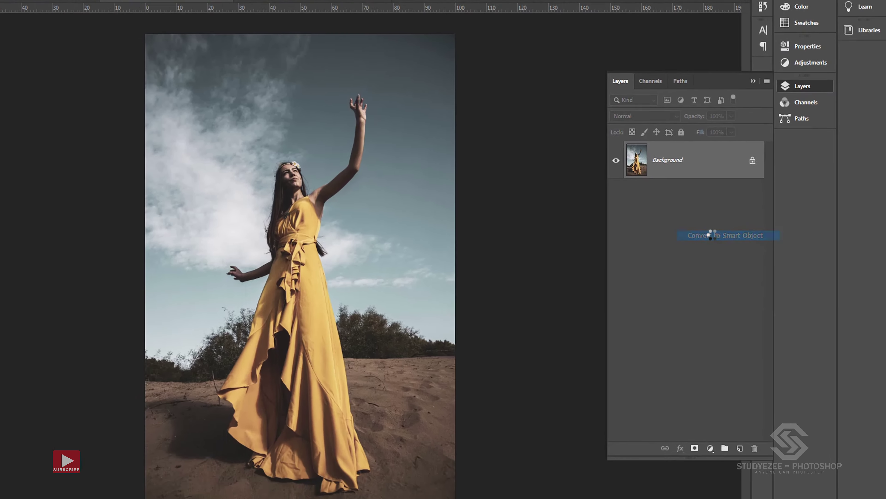
pyautogui.click(139, 6)
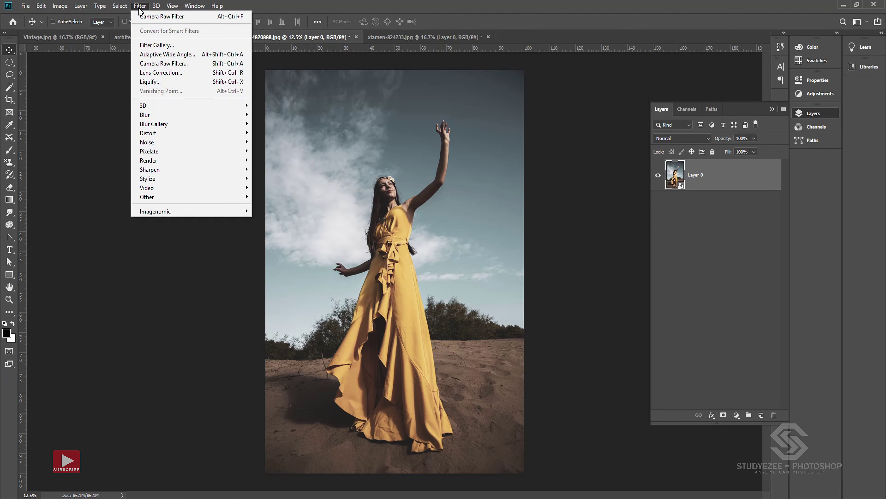
pyautogui.click(164, 64)
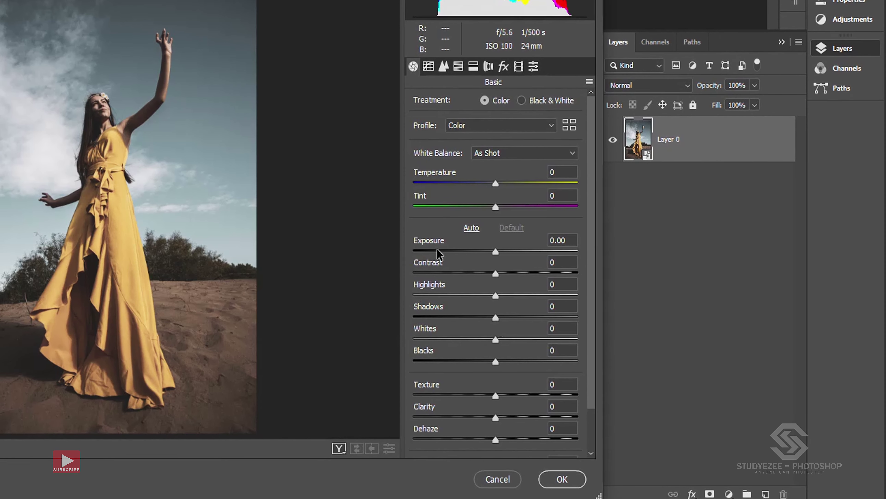
# Choose the 'Vintage old School Effect' preset from the presets list and apply the filter
pyautogui.click(533, 67)
pyautogui.click(468, 247)
pyautogui.click(464, 279)
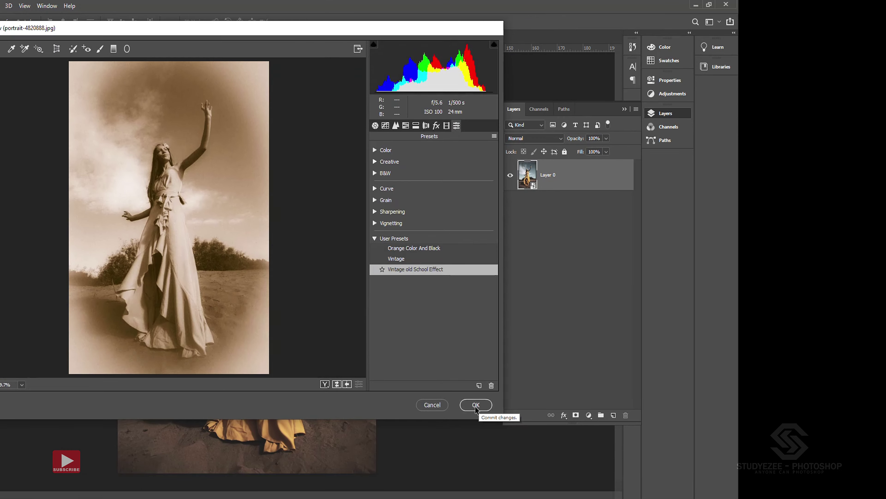
pyautogui.click(476, 405)
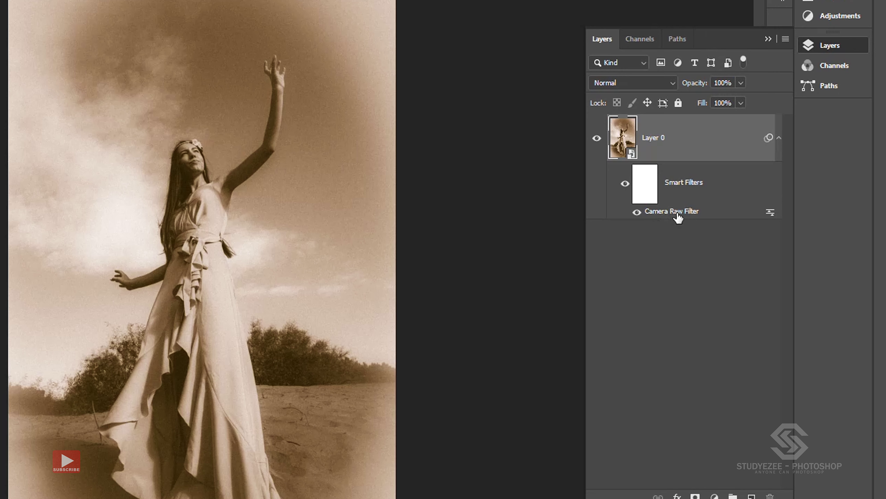
# Reopen the portrait's Camera Raw smart filter and set split toning Shadows Saturation to 70
pyautogui.doubleClick(669, 213)
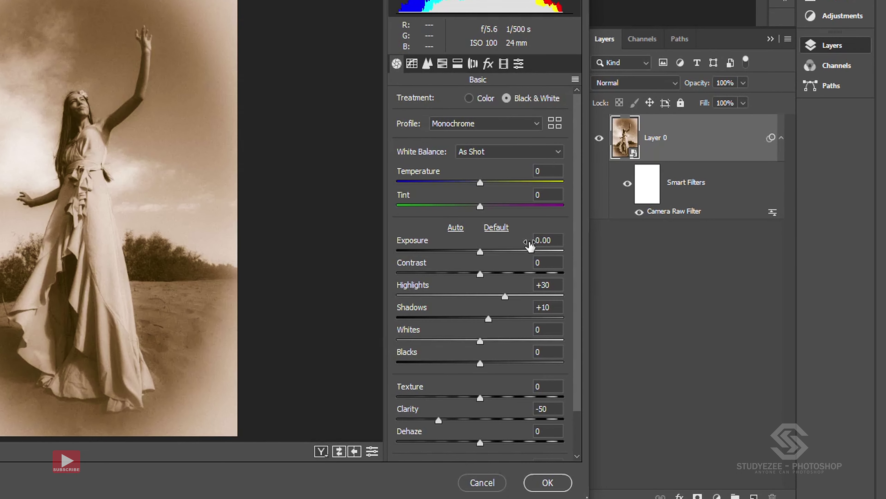
pyautogui.click(488, 64)
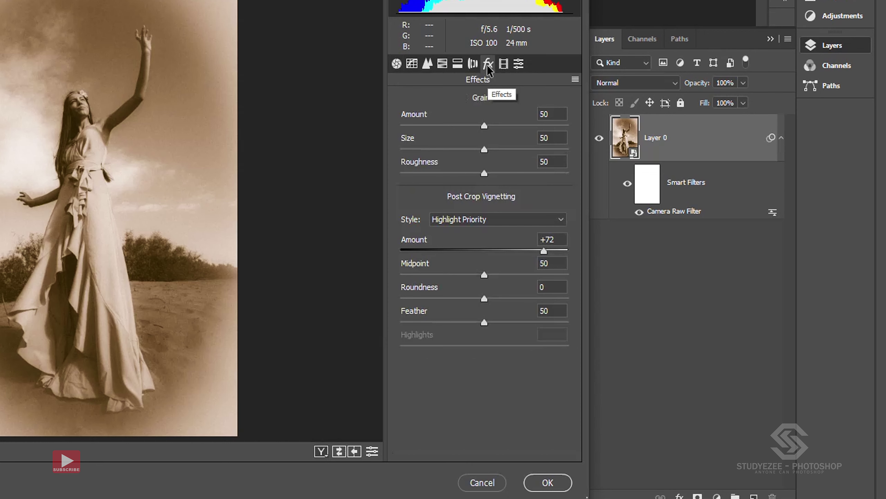
pyautogui.click(441, 66)
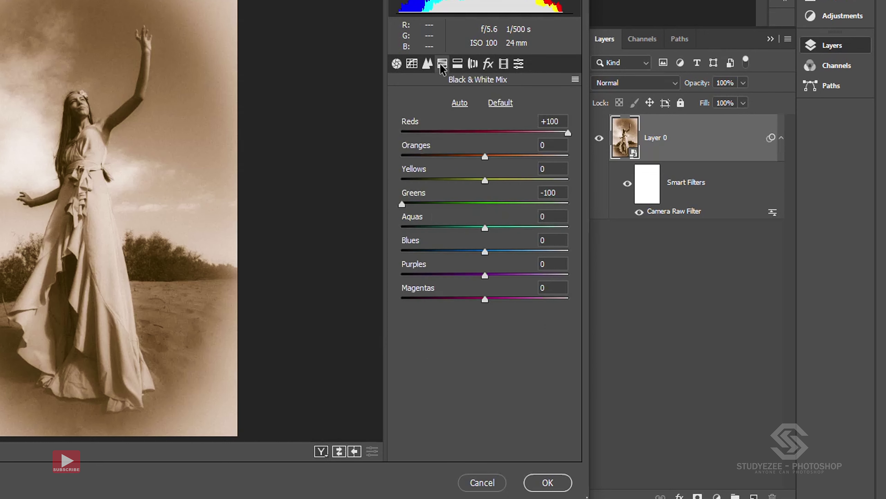
pyautogui.click(459, 63)
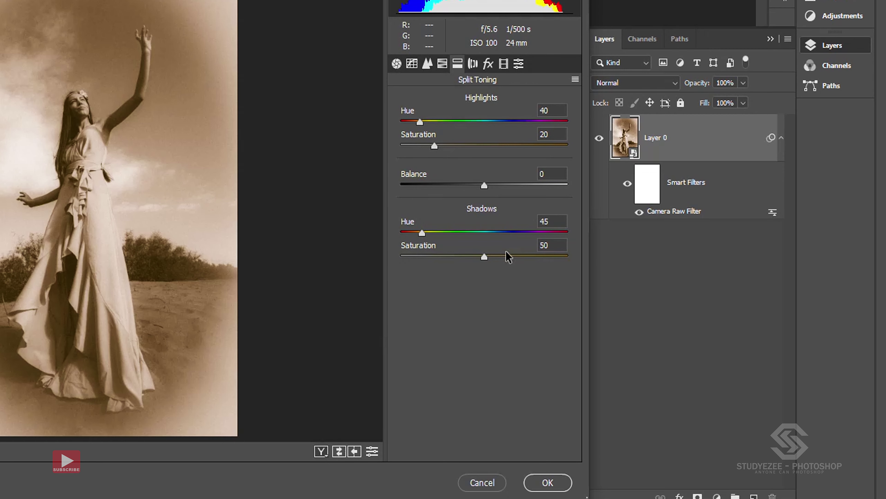
pyautogui.click(555, 245)
pyautogui.write('70')
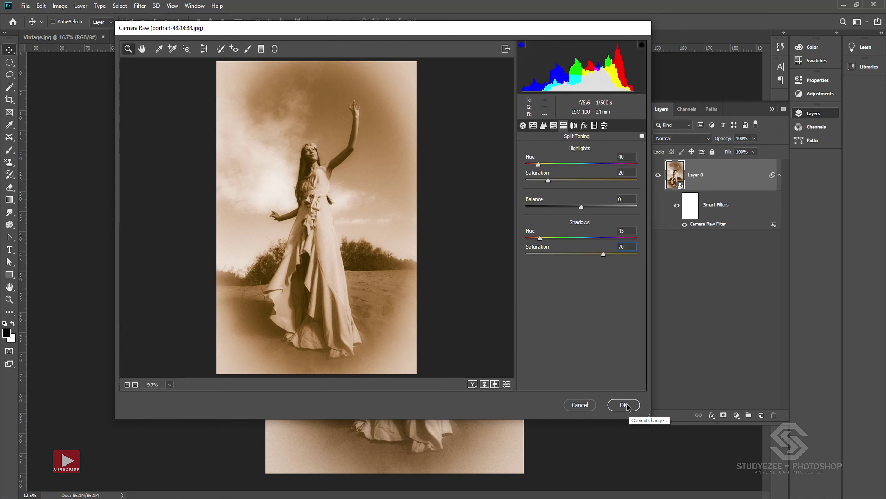
pyautogui.click(616, 412)
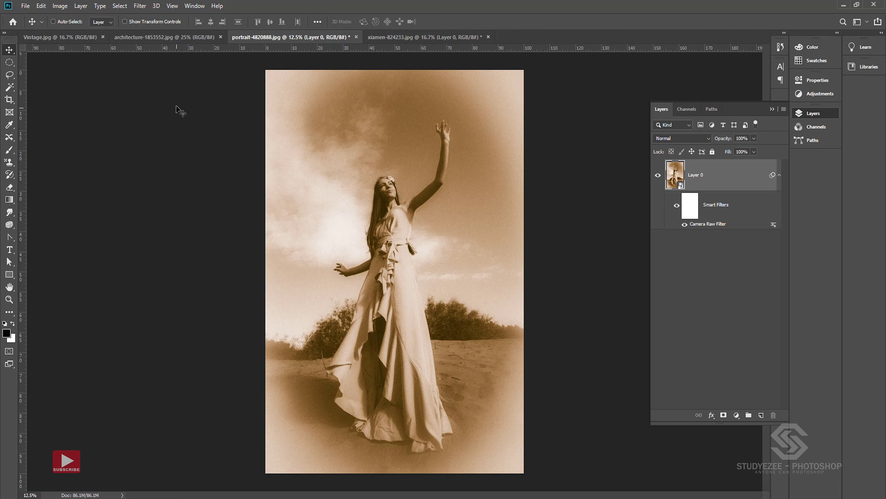
# Convert the architecture-1853552 photo's Background to a smart object and confirm Convert for Smart Filters
pyautogui.click(170, 38)
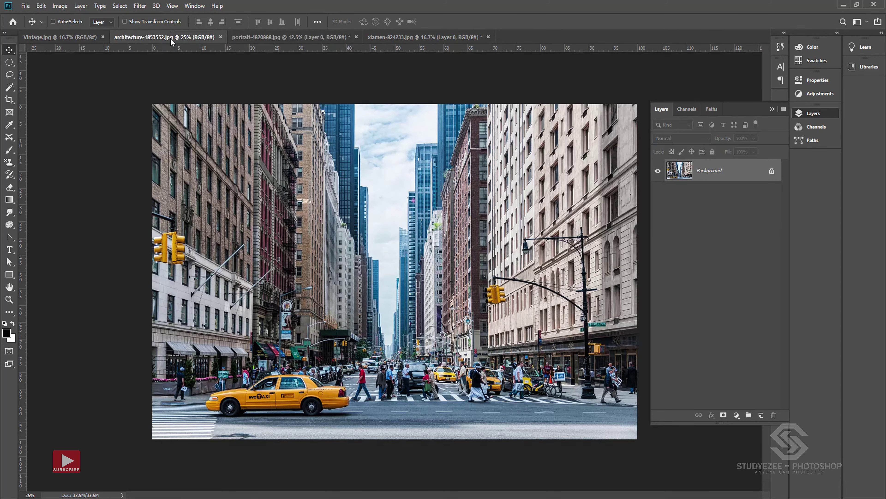
pyautogui.rightClick(716, 173)
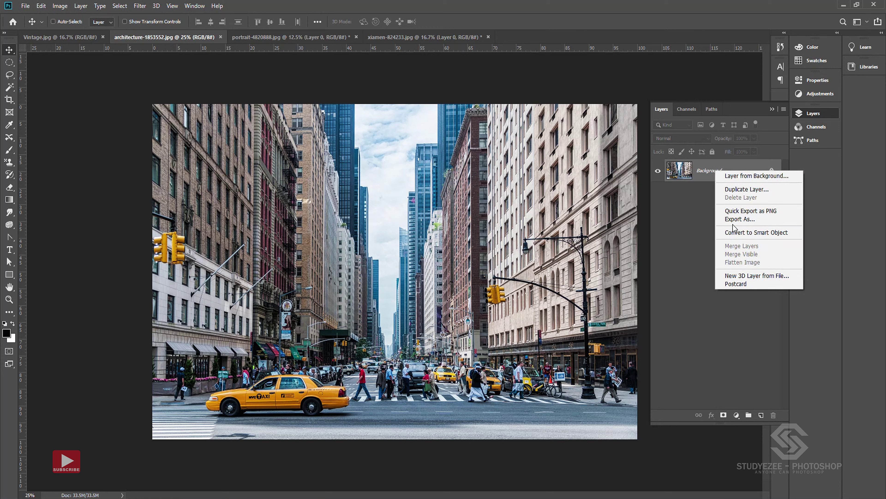
pyautogui.click(742, 232)
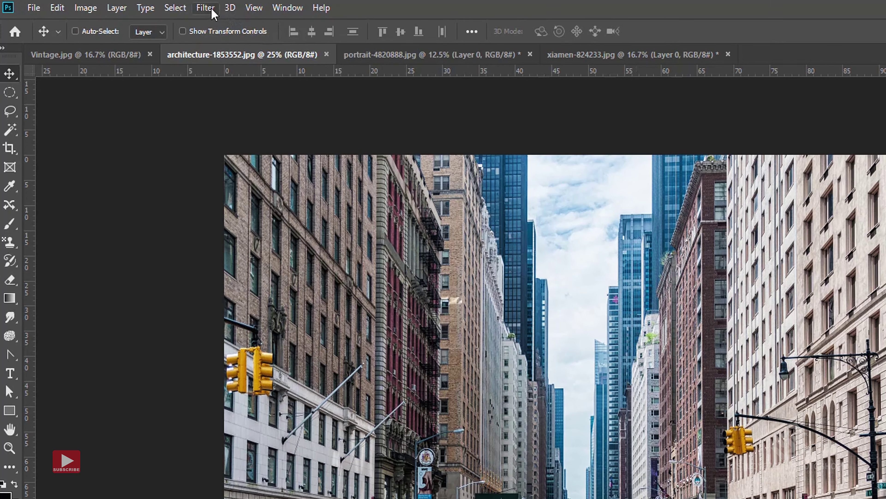
pyautogui.click(206, 8)
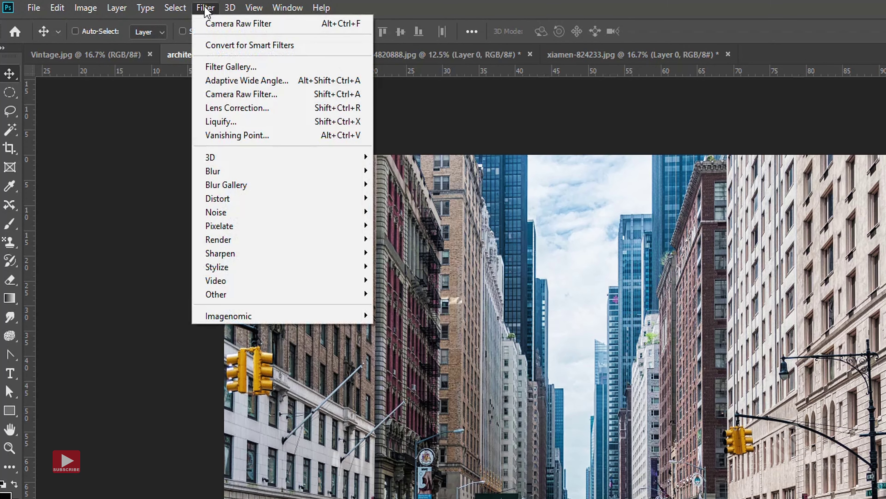
pyautogui.click(221, 46)
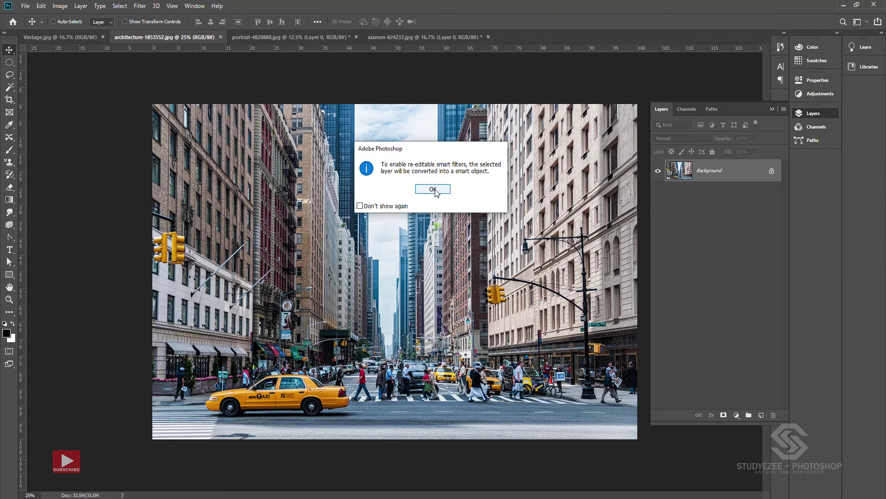
pyautogui.click(433, 189)
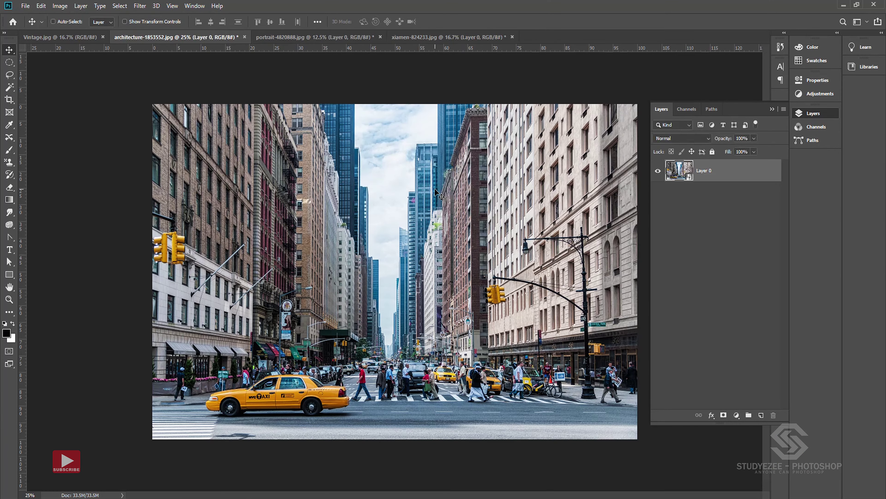
pyautogui.click(139, 6)
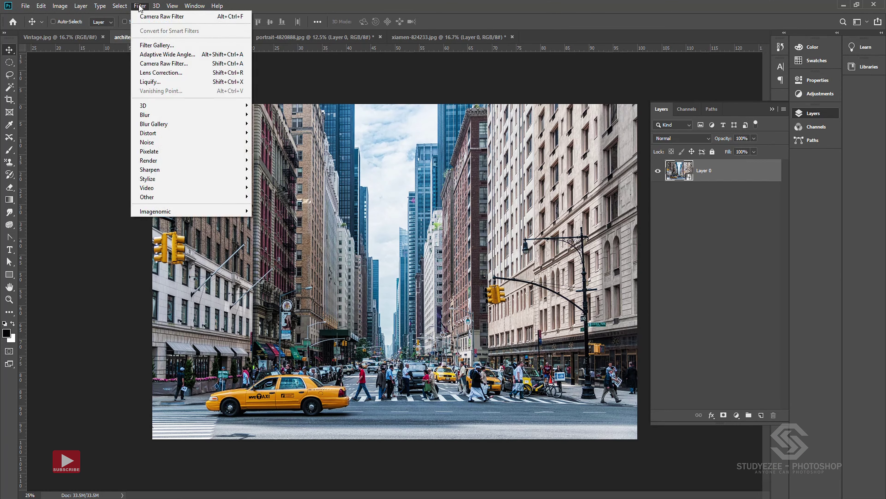
# Apply the Vintage old School Effect Camera Raw preset to the street photo, with Split Toning shadow saturation at 70
pyautogui.click(155, 65)
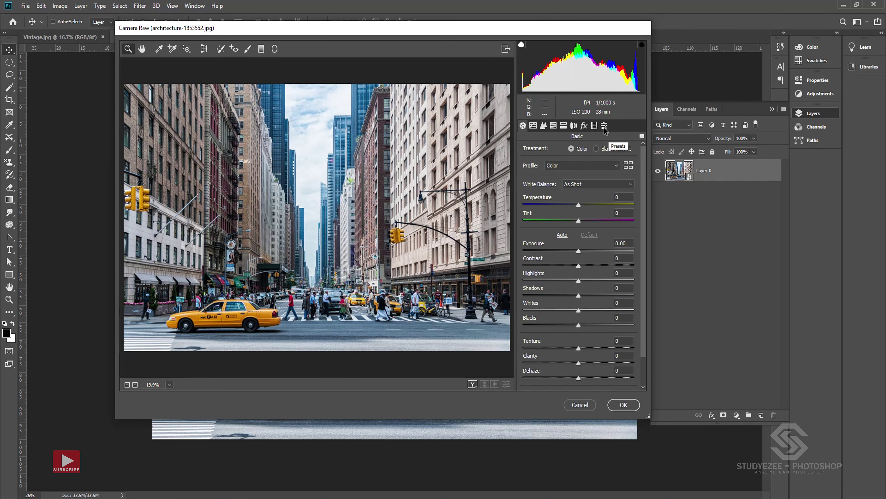
pyautogui.click(604, 126)
pyautogui.click(543, 270)
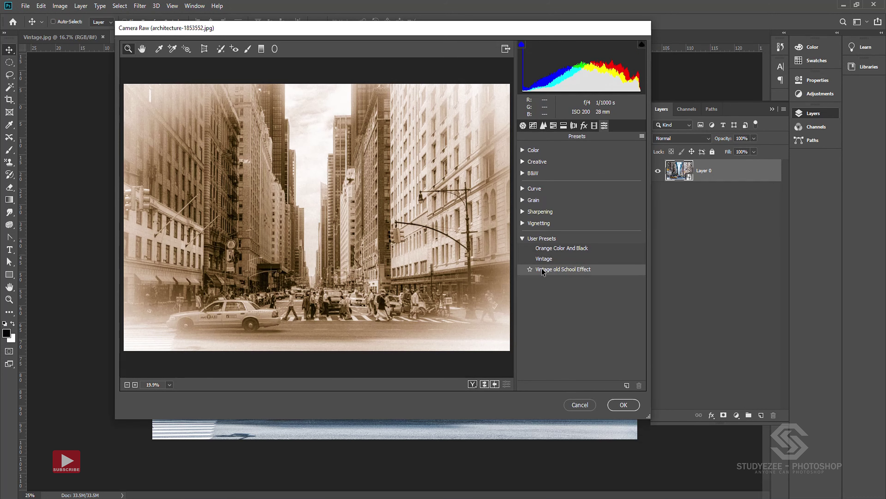
pyautogui.click(543, 269)
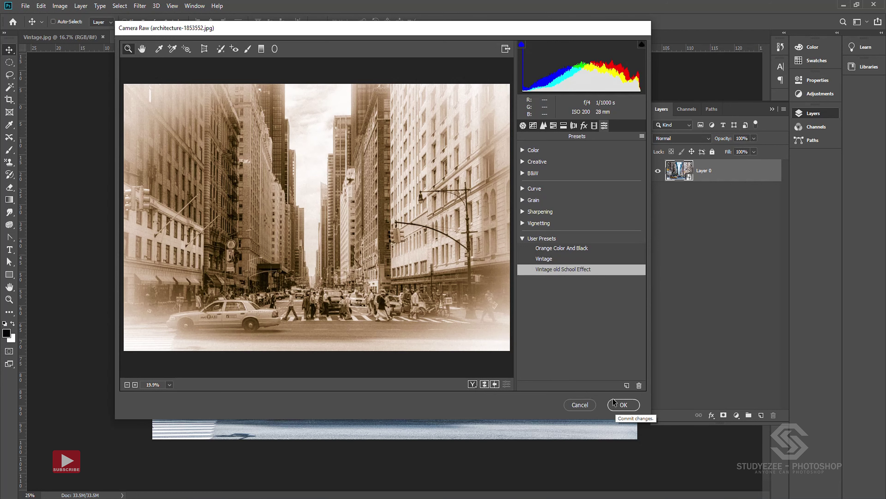
pyautogui.click(544, 127)
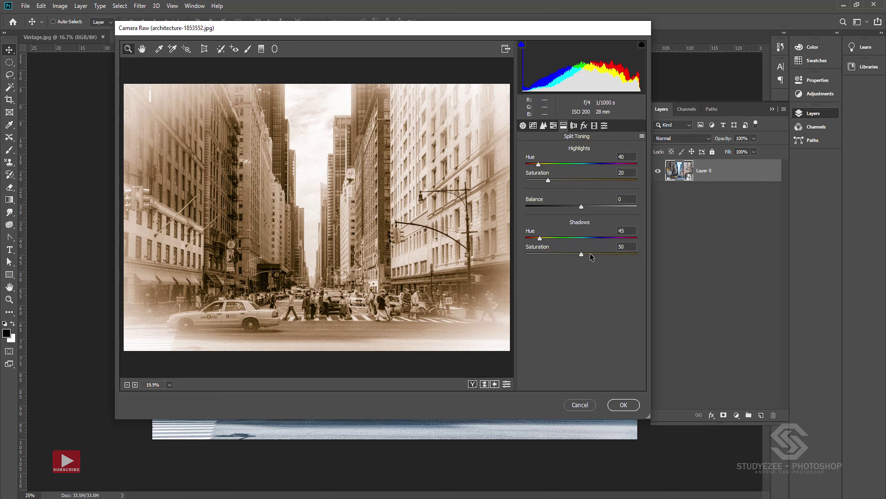
pyautogui.moveTo(590, 254); pyautogui.dragTo(600, 254)
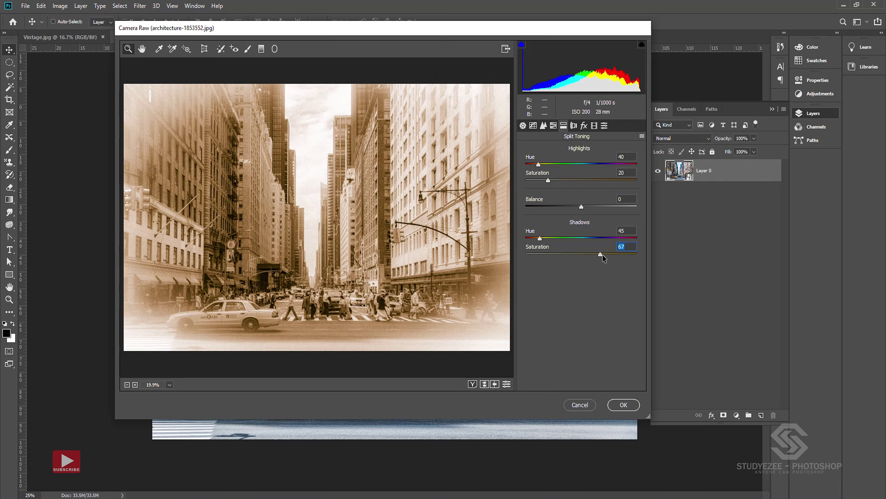
pyautogui.write('70')
pyautogui.click(624, 405)
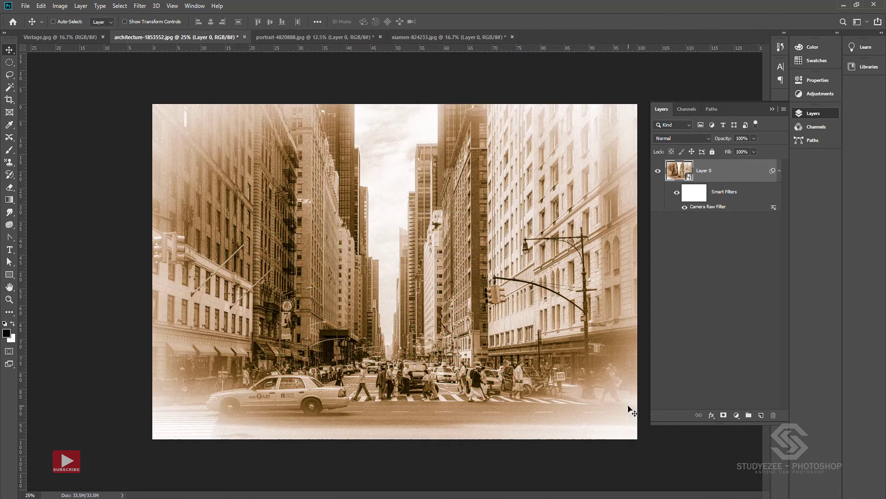